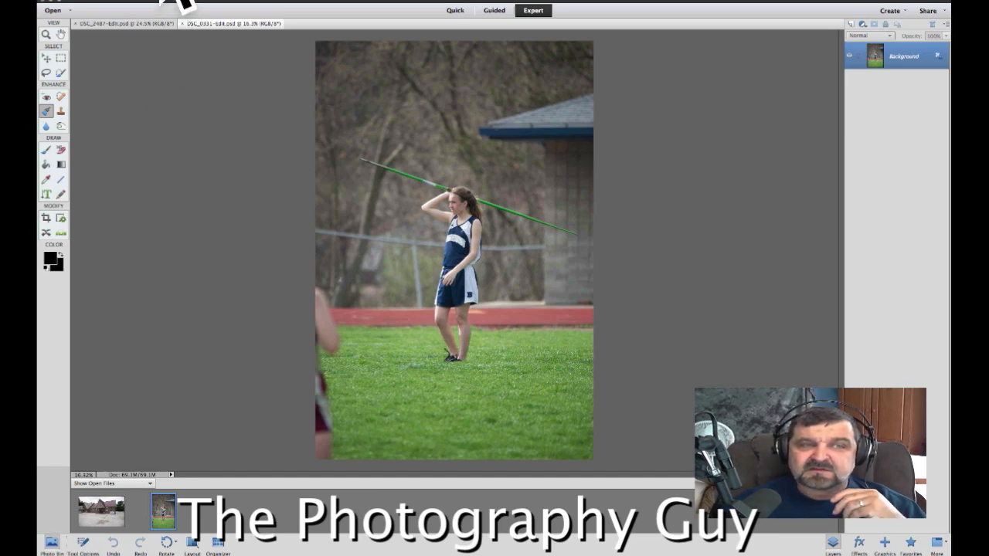
# Compare the building photo and the javelin athlete photo by switching between the two open images
pyautogui.click(173, 23)
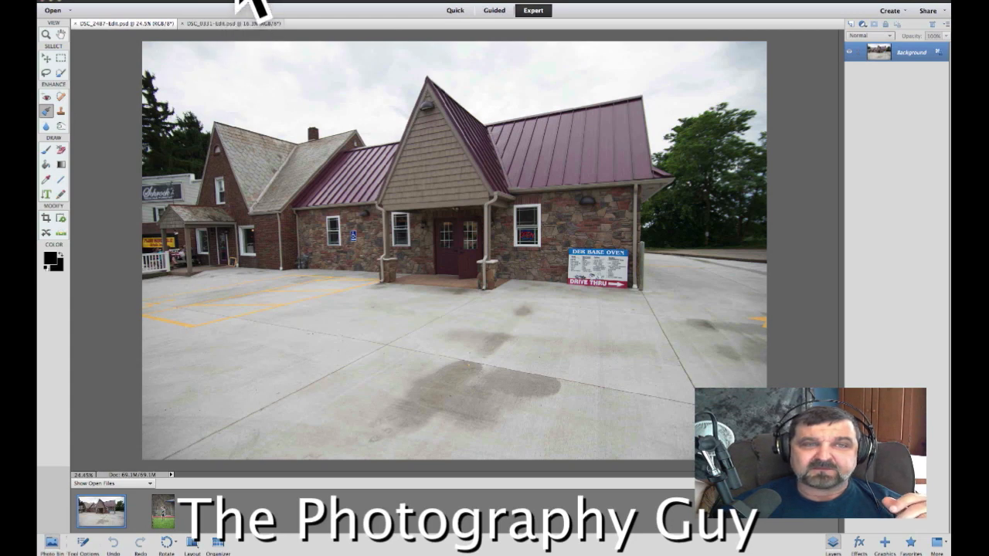
pyautogui.click(241, 23)
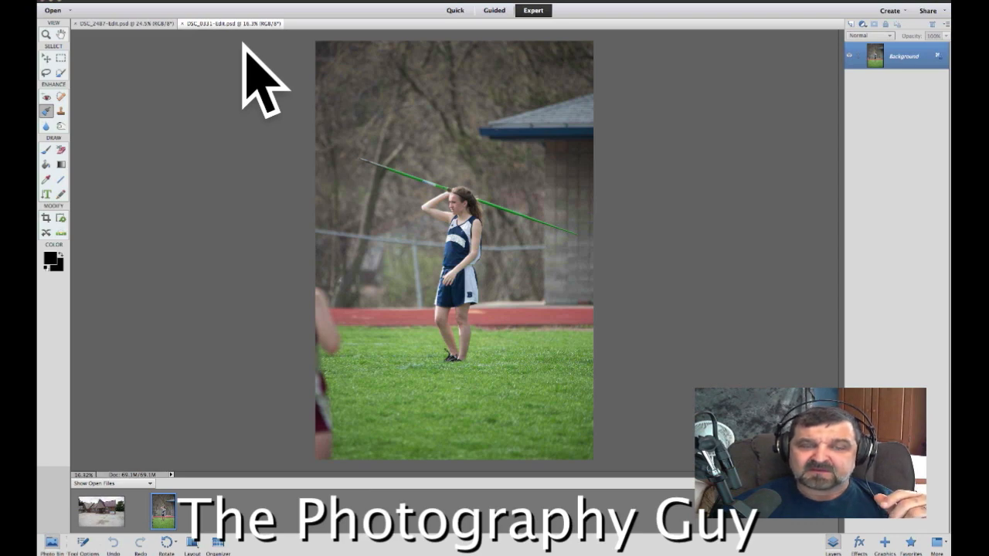
pyautogui.click(162, 23)
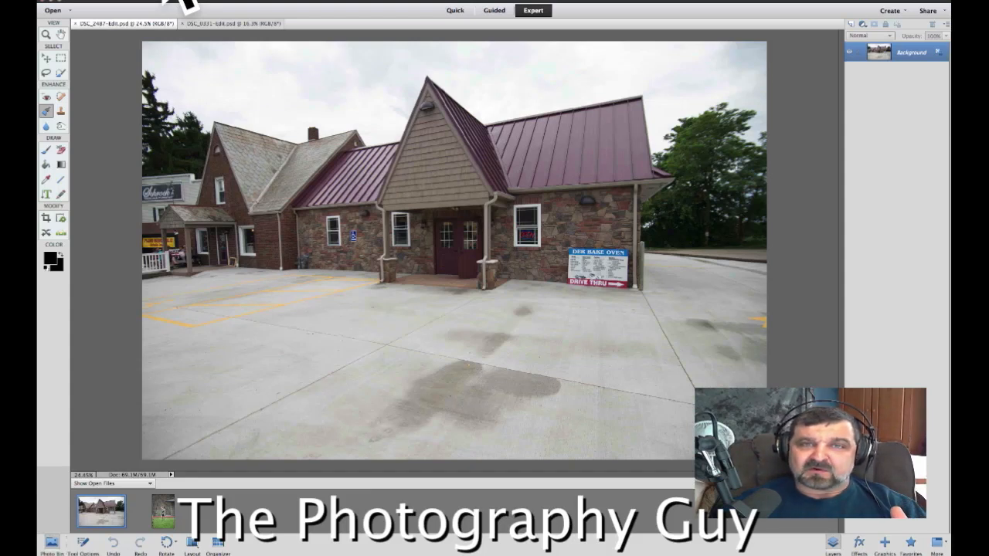
pyautogui.click(239, 23)
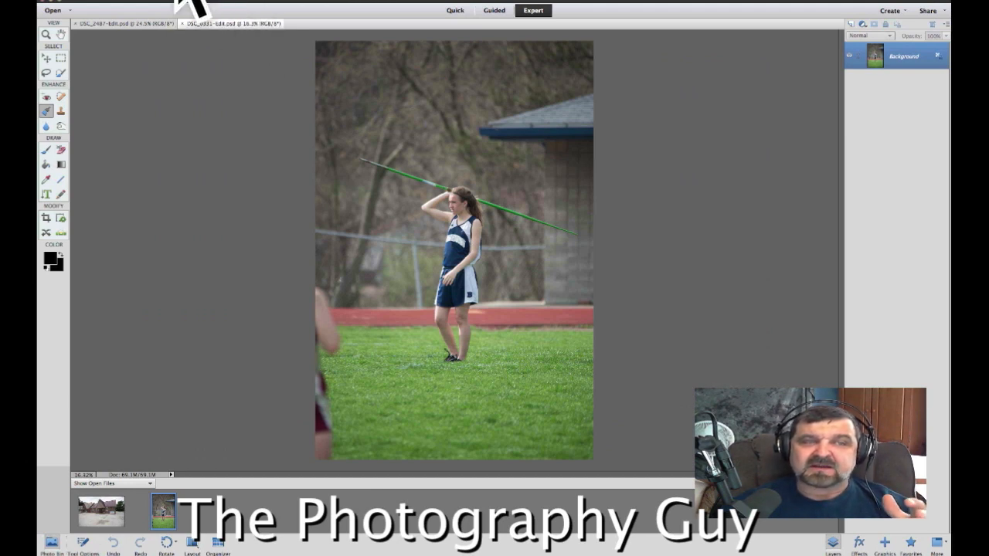
pyautogui.click(163, 23)
pyautogui.click(218, 23)
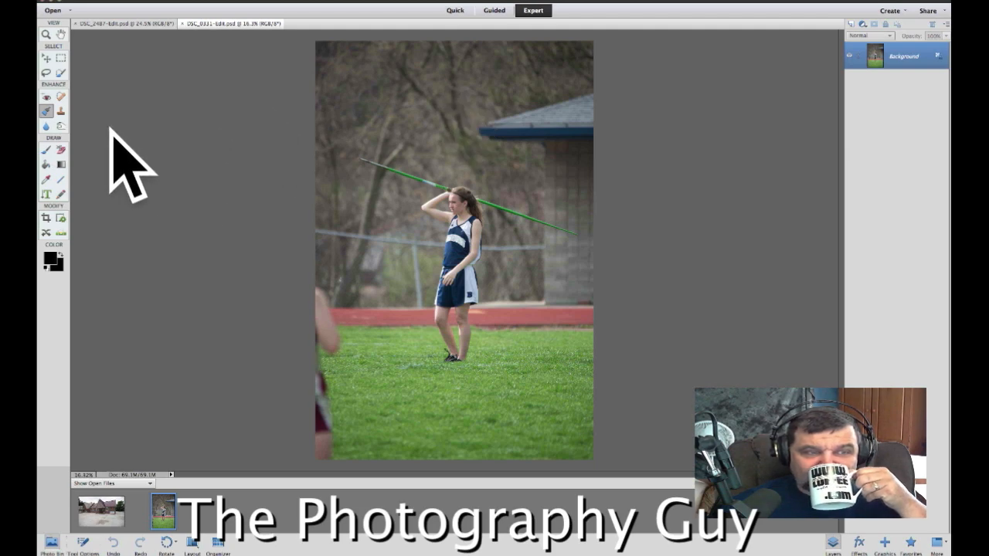
# Duplicate the background layer of the athlete photo and crop the image closely around the athlete and her javelin
pyautogui.press('c')
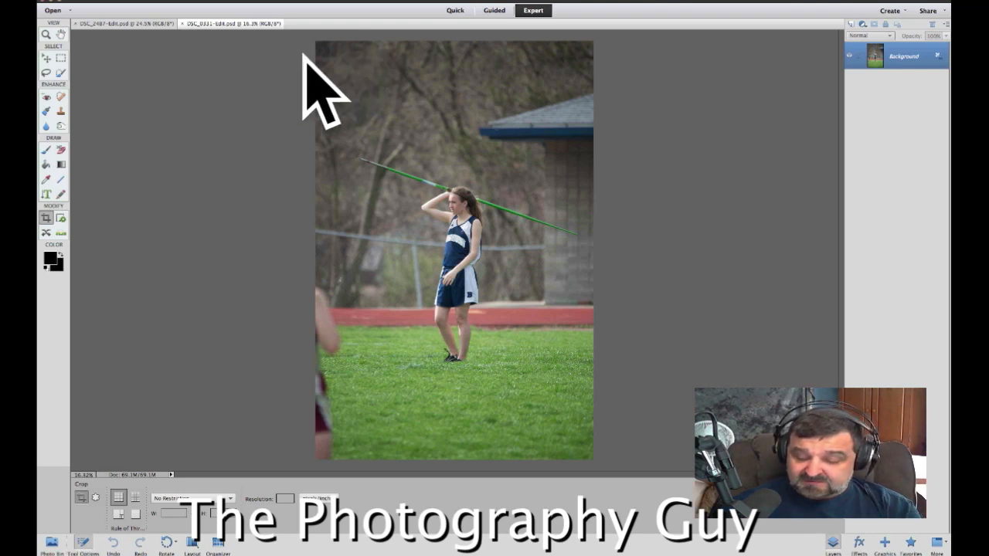
pyautogui.hotkey('ctrl', 'j')
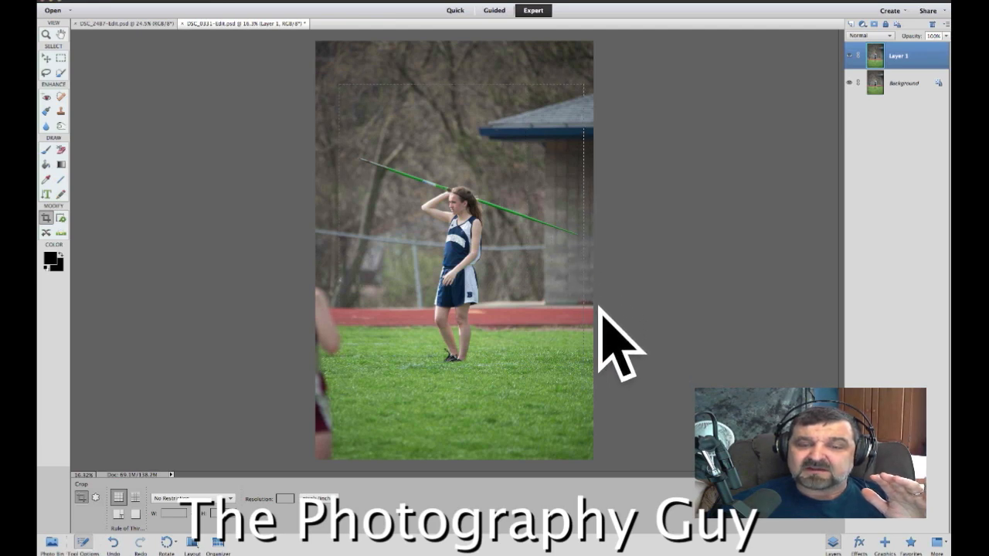
pyautogui.click(563, 259)
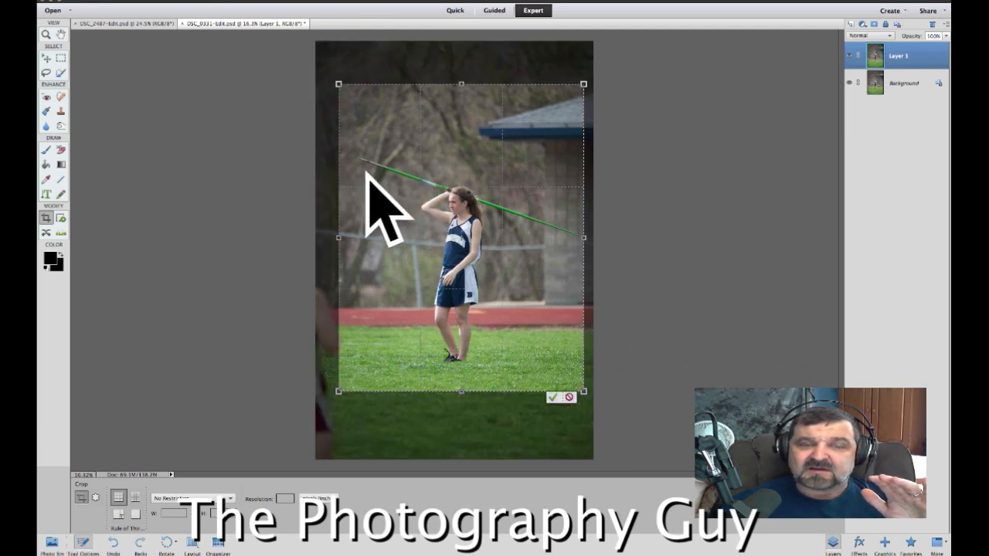
pyautogui.moveTo(353, 154); pyautogui.dragTo(367, 158)
pyautogui.moveTo(483, 6); pyautogui.dragTo(488, 60)
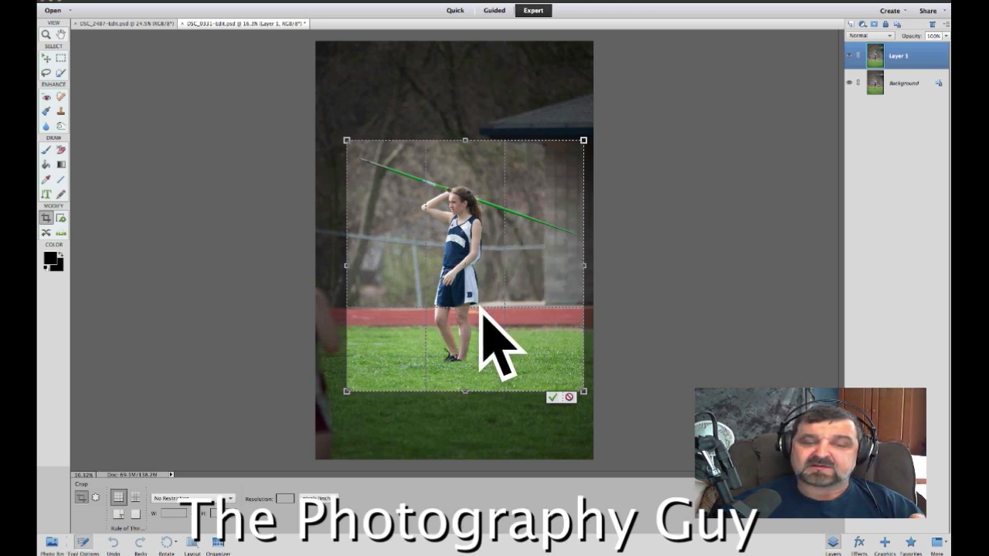
pyautogui.moveTo(479, 307); pyautogui.dragTo(487, 291)
pyautogui.press('Return')
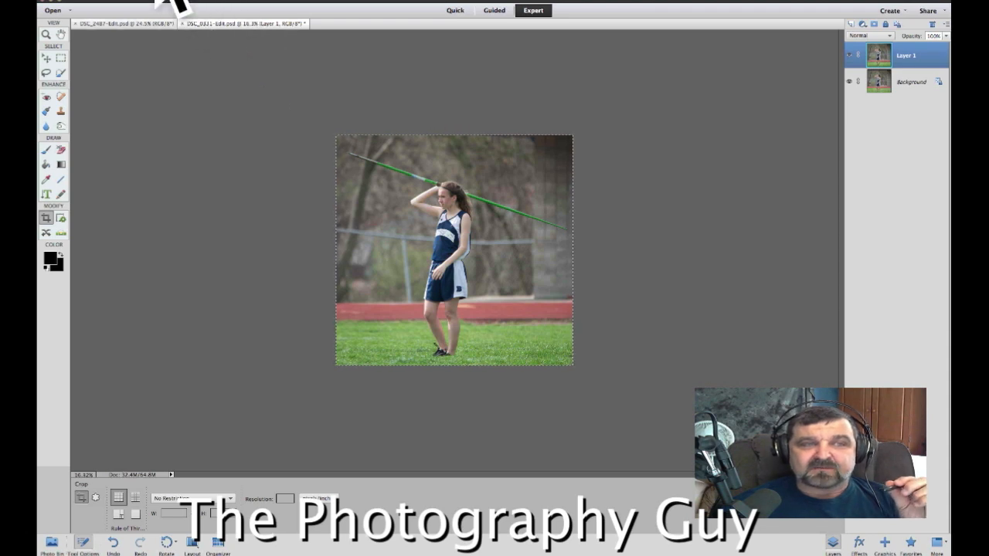
# Paste the cropped athlete image into the building photo as a new layer and add a layer mask to it
pyautogui.click(154, 23)
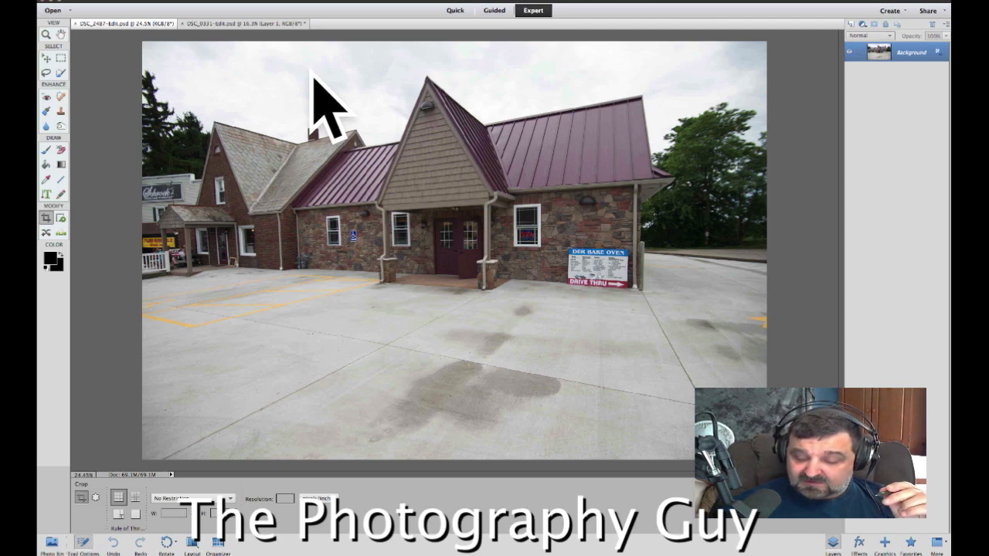
pyautogui.hotkey('ctrl', 'j')
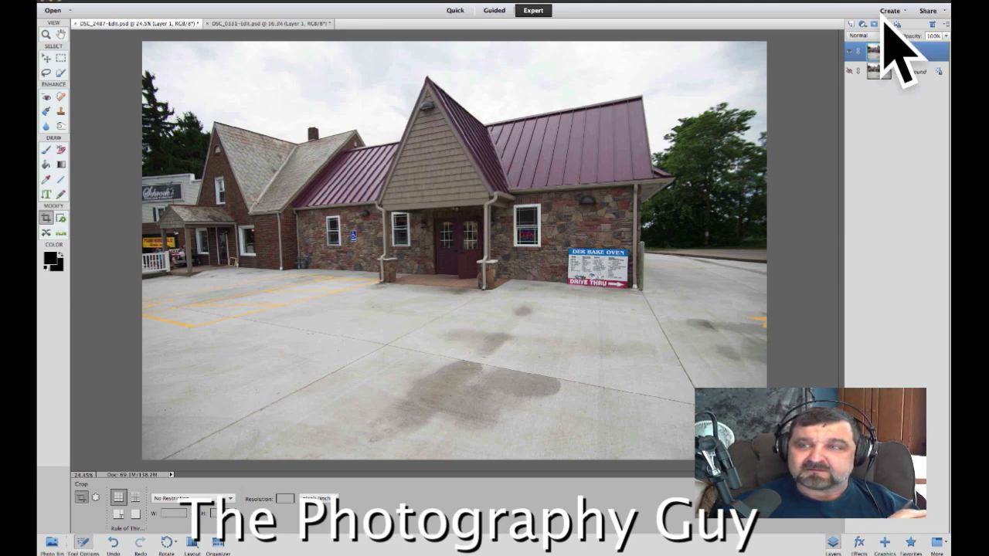
pyautogui.click(133, 2)
pyautogui.click(116, 1)
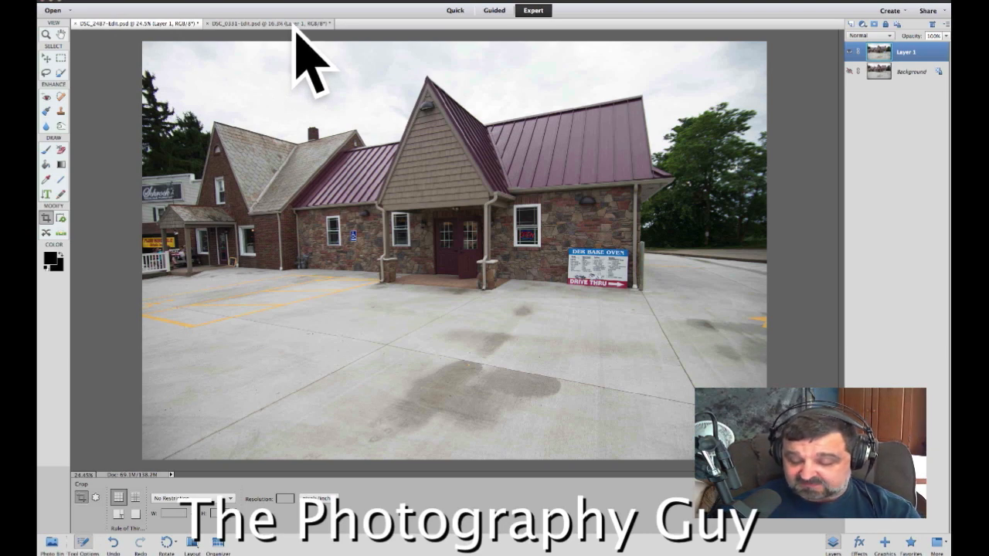
pyautogui.hotkey('ctrl', 'v')
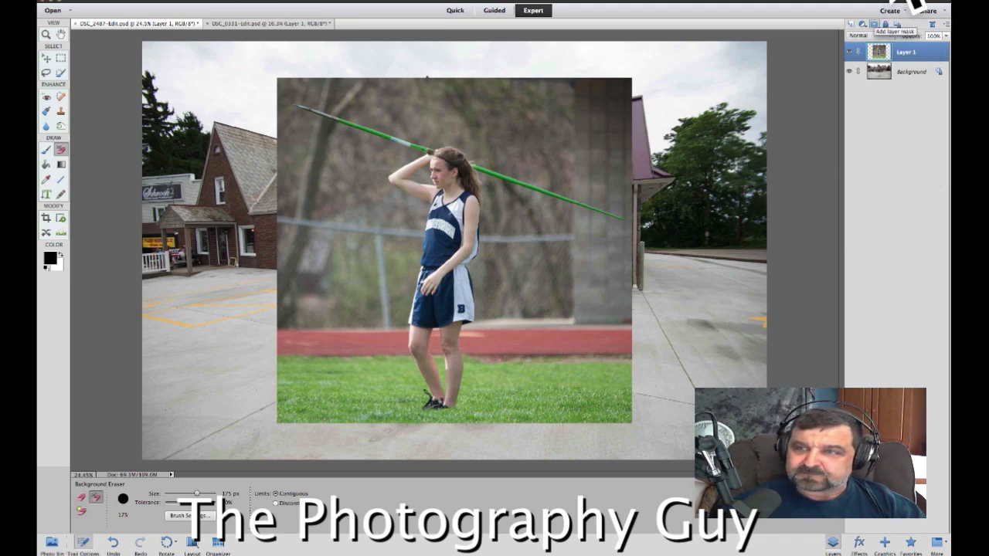
pyautogui.click(874, 24)
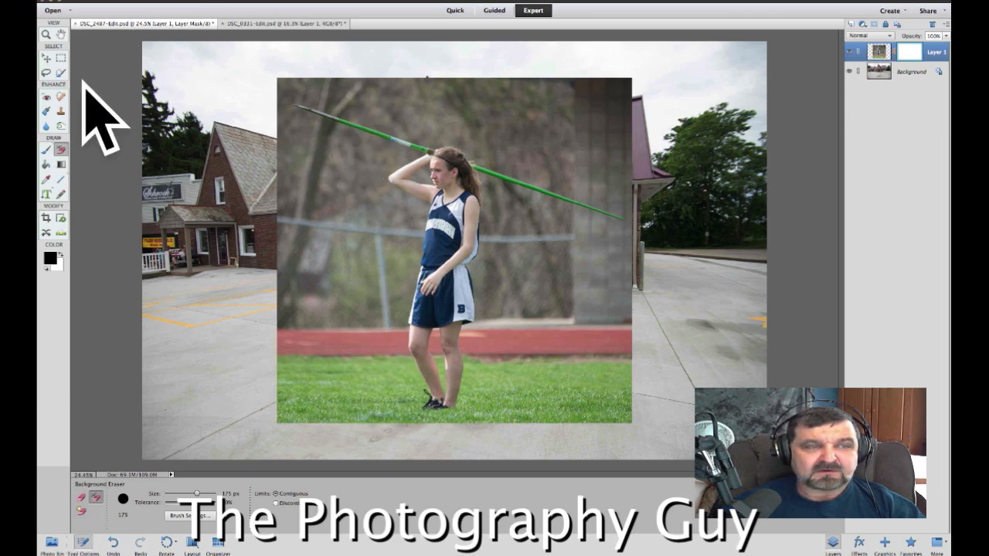
# Paint black on the layer mask with the Brush to hide the woods, track and grass left of the athlete
pyautogui.press('b')
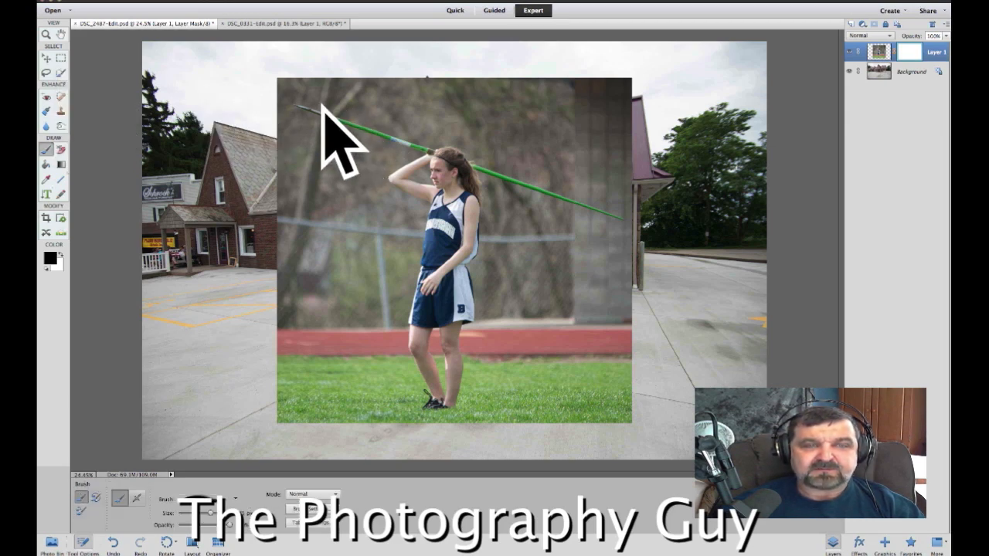
pyautogui.moveTo(322, 99)
pyautogui.mouseDown()
pyautogui.moveTo(318, 110)
pyautogui.moveTo(308, 101)
pyautogui.mouseUp()
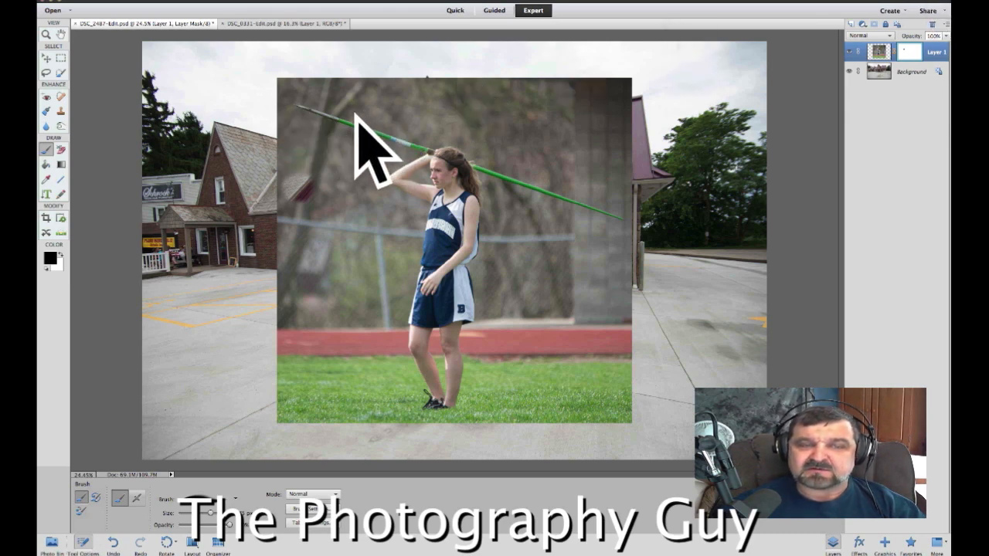
pyautogui.moveTo(353, 121)
pyautogui.mouseDown()
pyautogui.moveTo(340, 157)
pyautogui.moveTo(331, 121)
pyautogui.moveTo(305, 144)
pyautogui.moveTo(298, 107)
pyautogui.moveTo(289, 166)
pyautogui.moveTo(291, 146)
pyautogui.moveTo(301, 197)
pyautogui.moveTo(305, 144)
pyautogui.moveTo(320, 186)
pyautogui.moveTo(338, 156)
pyautogui.moveTo(350, 158)
pyautogui.moveTo(314, 200)
pyautogui.moveTo(303, 232)
pyautogui.moveTo(296, 218)
pyautogui.moveTo(322, 215)
pyautogui.moveTo(312, 259)
pyautogui.moveTo(302, 247)
pyautogui.moveTo(292, 257)
pyautogui.moveTo(305, 249)
pyautogui.moveTo(329, 263)
pyautogui.moveTo(317, 231)
pyautogui.moveTo(302, 294)
pyautogui.moveTo(295, 276)
pyautogui.moveTo(310, 320)
pyautogui.moveTo(319, 265)
pyautogui.moveTo(307, 292)
pyautogui.mouseUp()
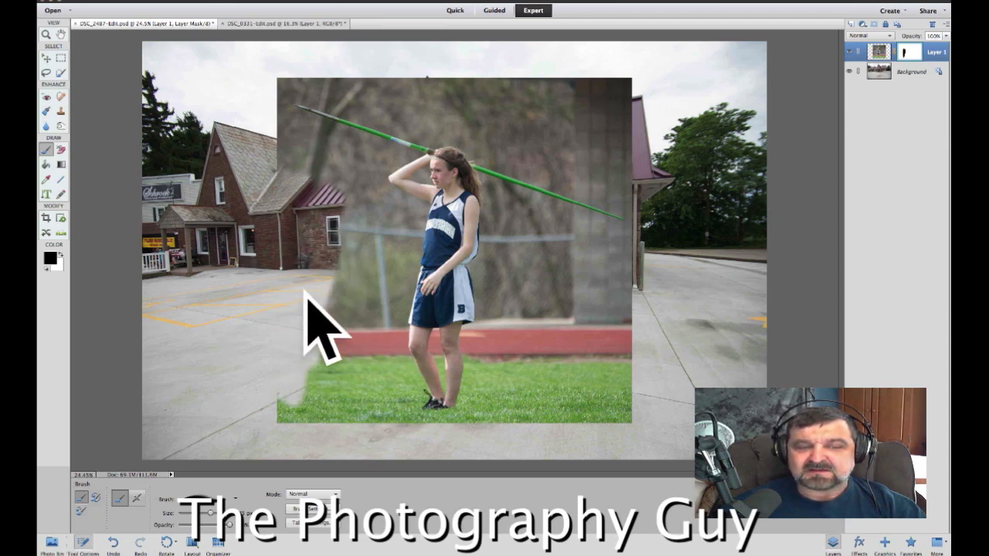
pyautogui.moveTo(319, 276)
pyautogui.mouseDown()
pyautogui.moveTo(379, 190)
pyautogui.moveTo(379, 205)
pyautogui.moveTo(394, 190)
pyautogui.moveTo(380, 243)
pyautogui.moveTo(364, 214)
pyautogui.moveTo(358, 335)
pyautogui.moveTo(381, 305)
pyautogui.moveTo(358, 332)
pyautogui.moveTo(302, 331)
pyautogui.moveTo(384, 327)
pyautogui.moveTo(360, 242)
pyautogui.moveTo(362, 123)
pyautogui.moveTo(345, 88)
pyautogui.moveTo(280, 73)
pyautogui.moveTo(312, 71)
pyautogui.mouseUp()
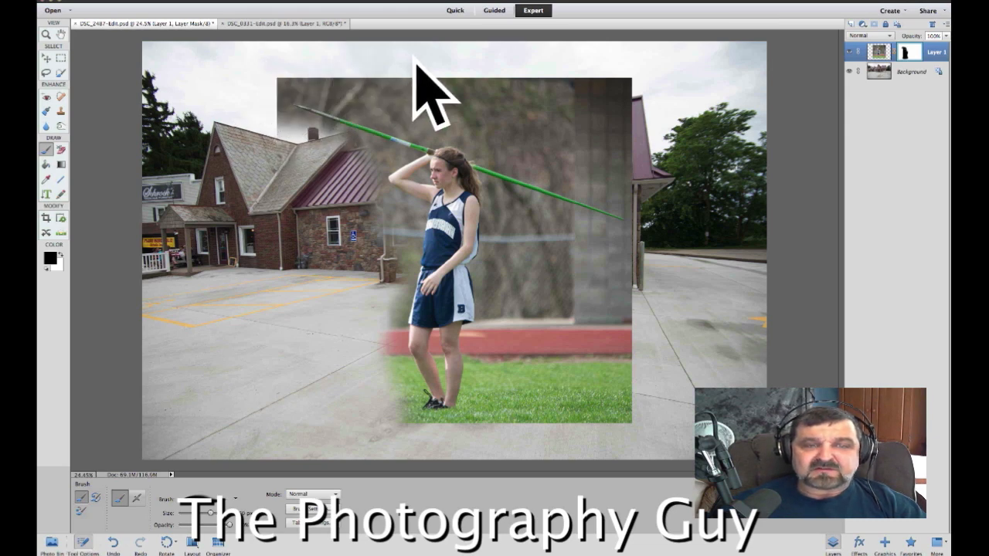
# Mask out the background closely along the javelin and around the athlete's outline using a smaller brush
pyautogui.press('[')
pyautogui.moveTo(391, 59)
pyautogui.mouseDown()
pyautogui.moveTo(348, 54)
pyautogui.moveTo(306, 24)
pyautogui.moveTo(322, 23)
pyautogui.moveTo(316, 17)
pyautogui.moveTo(357, 31)
pyautogui.moveTo(322, 26)
pyautogui.moveTo(412, 62)
pyautogui.moveTo(400, 51)
pyautogui.moveTo(472, 66)
pyautogui.mouseUp()
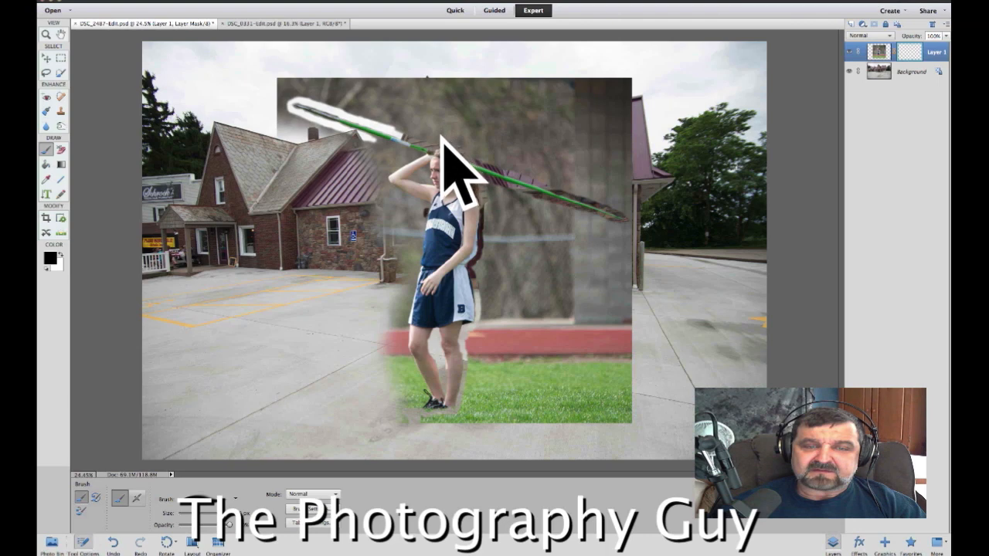
pyautogui.moveTo(440, 141)
pyautogui.mouseDown()
pyautogui.moveTo(421, 238)
pyautogui.moveTo(438, 297)
pyautogui.mouseUp()
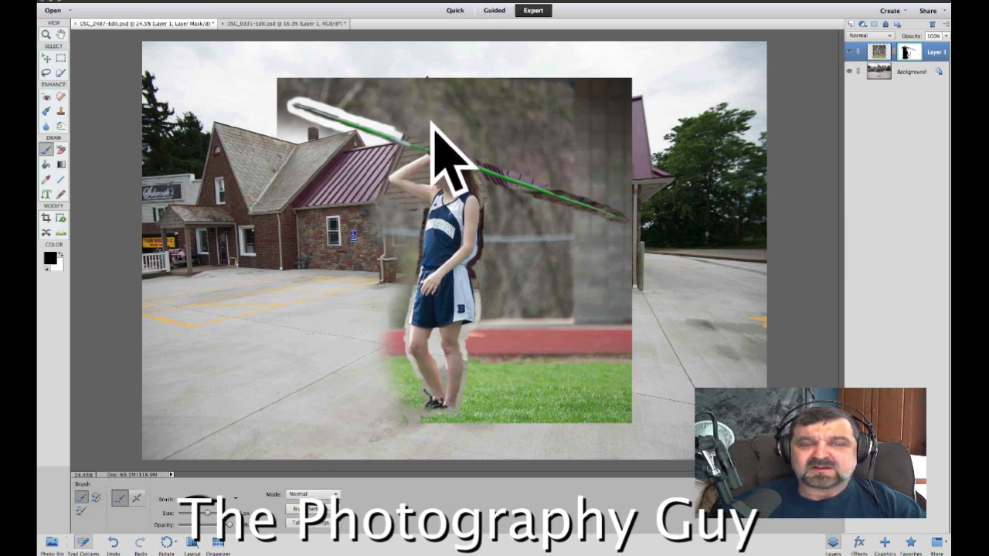
pyautogui.moveTo(431, 141); pyautogui.dragTo(432, 176)
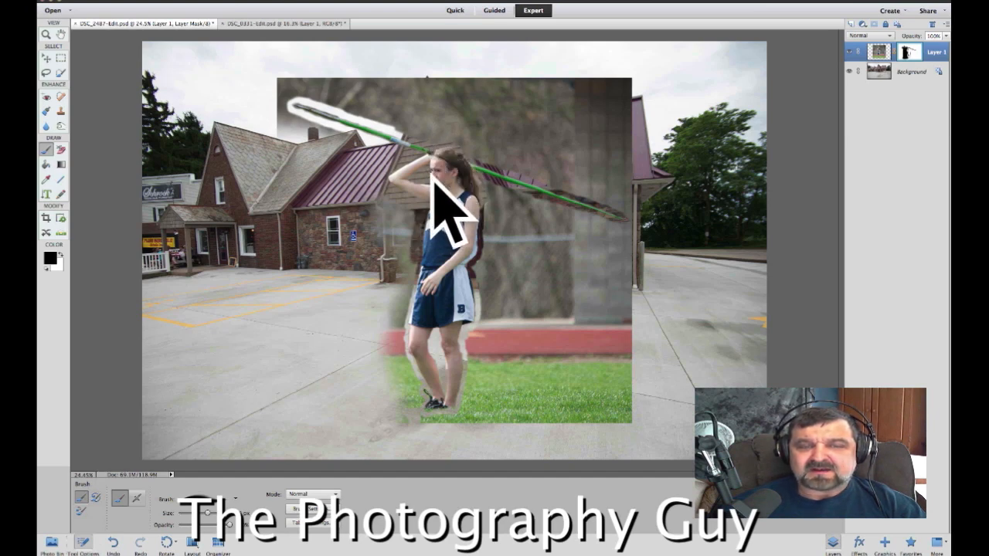
pyautogui.moveTo(395, 176)
pyautogui.mouseDown()
pyautogui.moveTo(395, 140)
pyautogui.moveTo(405, 147)
pyautogui.moveTo(393, 122)
pyautogui.moveTo(409, 123)
pyautogui.moveTo(414, 151)
pyautogui.mouseUp()
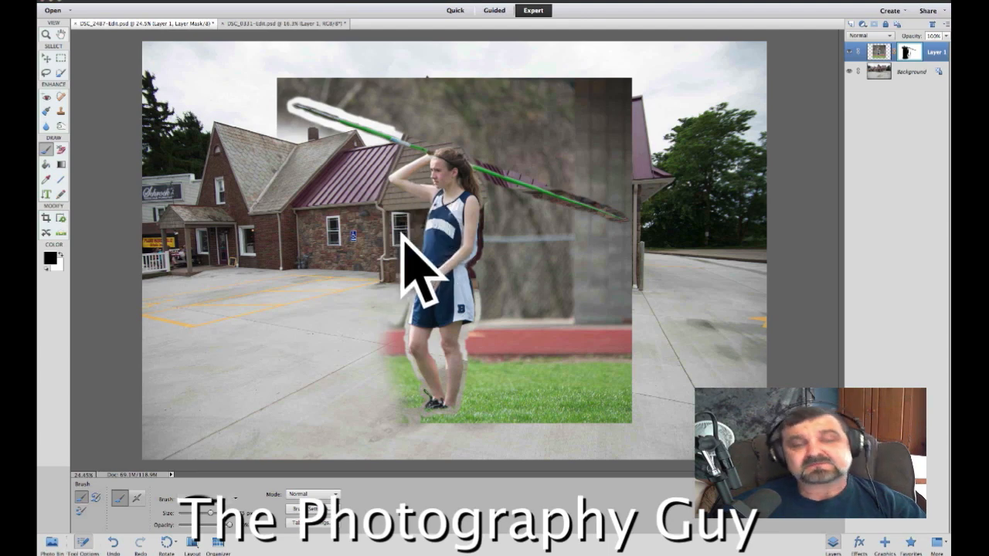
# Paint out the remaining background around the athlete and javelin on the mask, varying the brush size for large and tight areas
pyautogui.press(']')
pyautogui.moveTo(406, 243)
pyautogui.mouseDown()
pyautogui.moveTo(397, 271)
pyautogui.moveTo(402, 290)
pyautogui.moveTo(411, 252)
pyautogui.moveTo(418, 288)
pyautogui.moveTo(413, 280)
pyautogui.moveTo(434, 315)
pyautogui.moveTo(427, 305)
pyautogui.moveTo(420, 318)
pyautogui.moveTo(410, 315)
pyautogui.moveTo(428, 320)
pyautogui.moveTo(401, 350)
pyautogui.moveTo(425, 340)
pyautogui.moveTo(403, 354)
pyautogui.moveTo(398, 347)
pyautogui.moveTo(494, 340)
pyautogui.moveTo(489, 251)
pyautogui.moveTo(518, 333)
pyautogui.moveTo(523, 314)
pyautogui.moveTo(536, 313)
pyautogui.moveTo(534, 325)
pyautogui.moveTo(552, 332)
pyautogui.moveTo(600, 318)
pyautogui.moveTo(629, 333)
pyautogui.moveTo(636, 328)
pyautogui.moveTo(522, 254)
pyautogui.moveTo(515, 236)
pyautogui.moveTo(512, 258)
pyautogui.moveTo(498, 188)
pyautogui.moveTo(509, 154)
pyautogui.moveTo(504, 100)
pyautogui.moveTo(533, 110)
pyautogui.moveTo(532, 124)
pyautogui.moveTo(518, 121)
pyautogui.moveTo(602, 133)
pyautogui.mouseUp()
pyautogui.press('[')
pyautogui.moveTo(641, 149)
pyautogui.mouseDown()
pyautogui.moveTo(610, 162)
pyautogui.moveTo(655, 198)
pyautogui.moveTo(628, 222)
pyautogui.moveTo(618, 216)
pyautogui.moveTo(633, 222)
pyautogui.moveTo(611, 336)
pyautogui.moveTo(628, 338)
pyautogui.moveTo(633, 380)
pyautogui.moveTo(513, 367)
pyautogui.moveTo(547, 221)
pyautogui.moveTo(550, 240)
pyautogui.moveTo(604, 233)
pyautogui.moveTo(616, 257)
pyautogui.moveTo(585, 266)
pyautogui.moveTo(541, 252)
pyautogui.moveTo(530, 220)
pyautogui.moveTo(549, 218)
pyautogui.moveTo(539, 140)
pyautogui.moveTo(586, 169)
pyautogui.moveTo(576, 194)
pyautogui.moveTo(554, 108)
pyautogui.moveTo(650, 77)
pyautogui.moveTo(642, 54)
pyautogui.moveTo(624, 129)
pyautogui.moveTo(574, 105)
pyautogui.moveTo(626, 106)
pyautogui.moveTo(621, 97)
pyautogui.moveTo(483, 97)
pyautogui.moveTo(405, 82)
pyautogui.moveTo(426, 2)
pyautogui.moveTo(415, 12)
pyautogui.moveTo(388, 4)
pyautogui.moveTo(425, 2)
pyautogui.moveTo(289, 4)
pyautogui.moveTo(286, 17)
pyautogui.moveTo(318, 6)
pyautogui.moveTo(289, 21)
pyautogui.moveTo(298, 23)
pyautogui.moveTo(295, 39)
pyautogui.moveTo(375, 73)
pyautogui.moveTo(309, 52)
pyautogui.mouseUp()
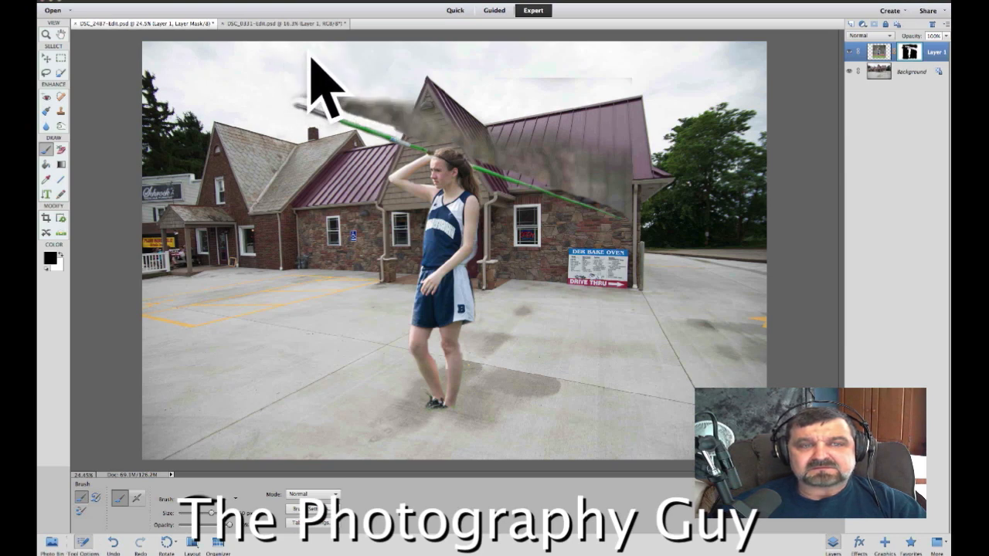
pyautogui.moveTo(293, 11)
pyautogui.mouseDown()
pyautogui.moveTo(397, 33)
pyautogui.moveTo(429, 27)
pyautogui.moveTo(415, 34)
pyautogui.moveTo(451, 45)
pyautogui.moveTo(433, 48)
pyautogui.moveTo(481, 69)
pyautogui.moveTo(493, 55)
pyautogui.moveTo(525, 73)
pyautogui.moveTo(510, 78)
pyautogui.moveTo(530, 74)
pyautogui.moveTo(526, 88)
pyautogui.moveTo(574, 92)
pyautogui.moveTo(576, 106)
pyautogui.moveTo(622, 115)
pyautogui.moveTo(649, 148)
pyautogui.moveTo(632, 83)
pyautogui.moveTo(642, 78)
pyautogui.moveTo(611, 81)
pyautogui.moveTo(542, 56)
pyautogui.mouseUp()
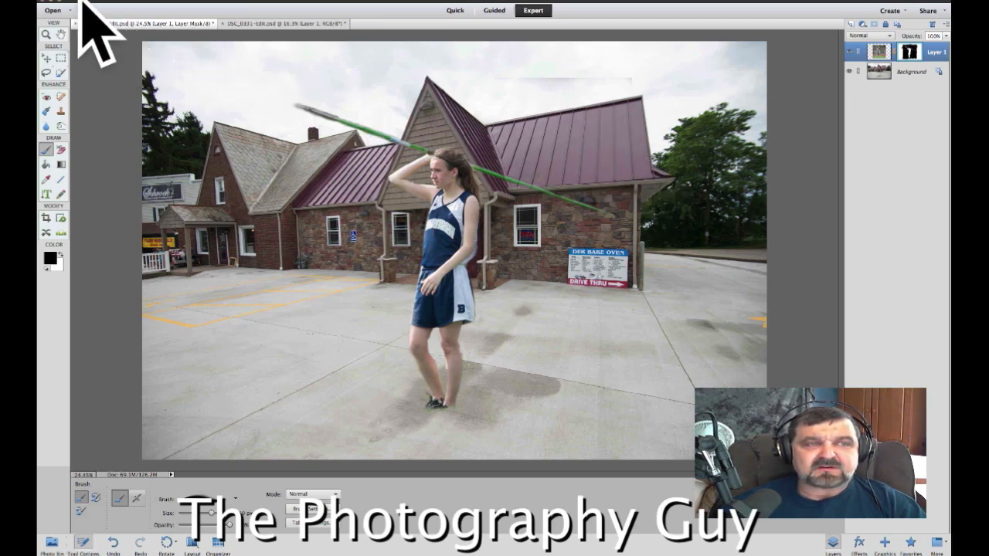
# Scale the athlete layer down to about 77% and move it lower onto the pavement in front of the building
pyautogui.press('v')
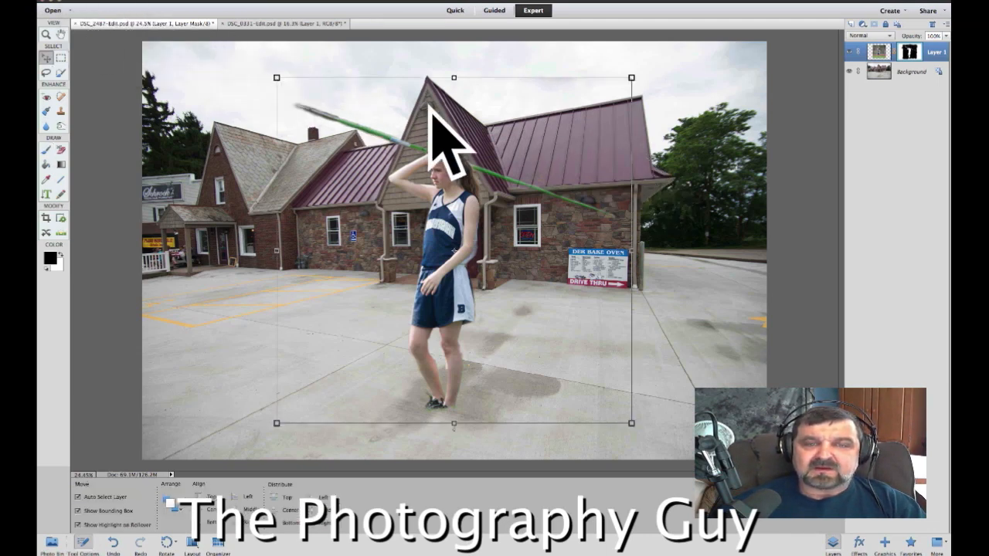
pyautogui.moveTo(277, 77); pyautogui.dragTo(358, 157)
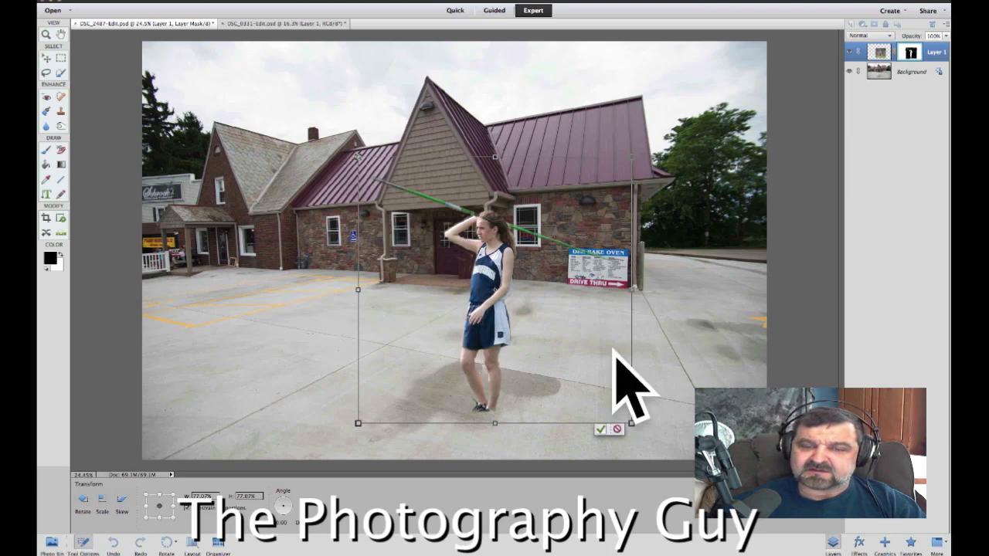
pyautogui.press('Return')
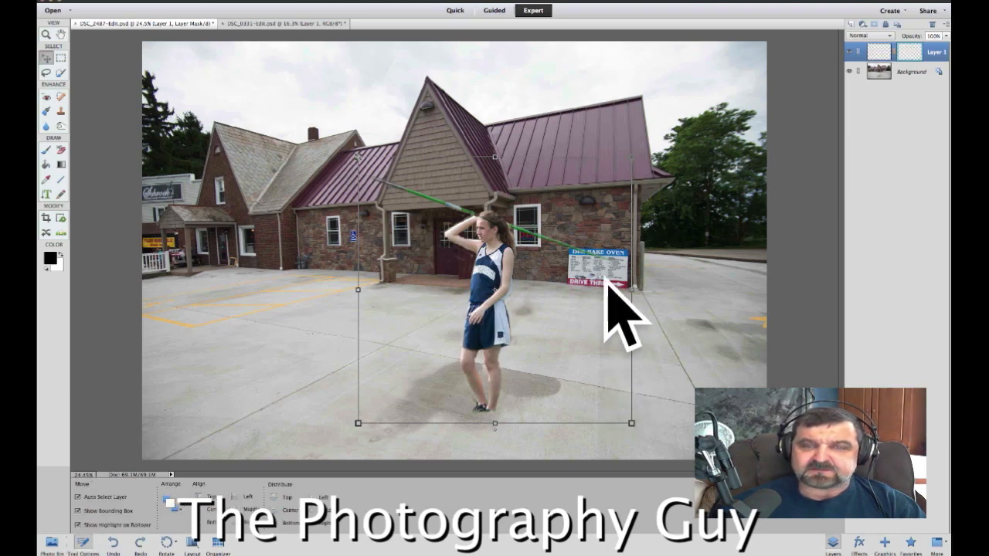
pyautogui.moveTo(502, 236); pyautogui.dragTo(514, 287)
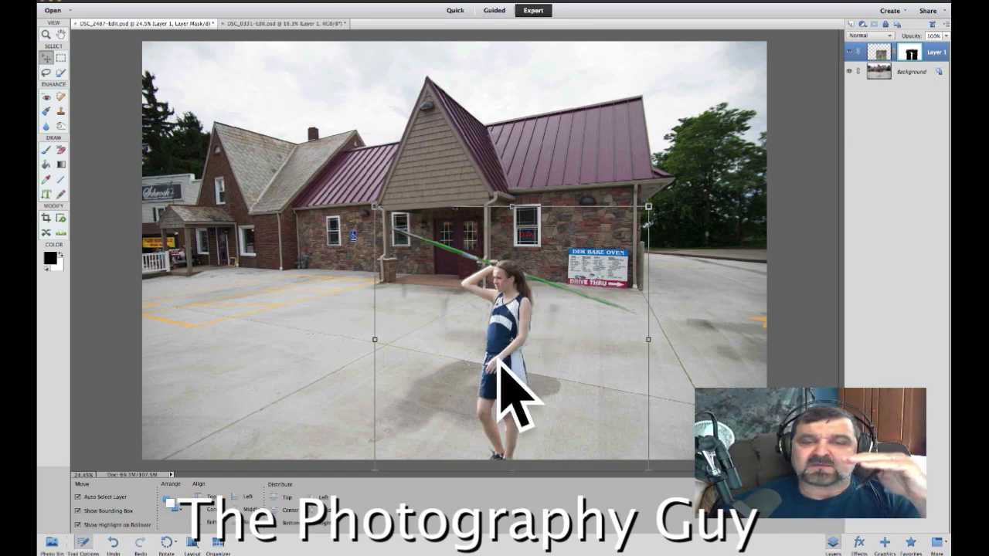
pyautogui.click(696, 275)
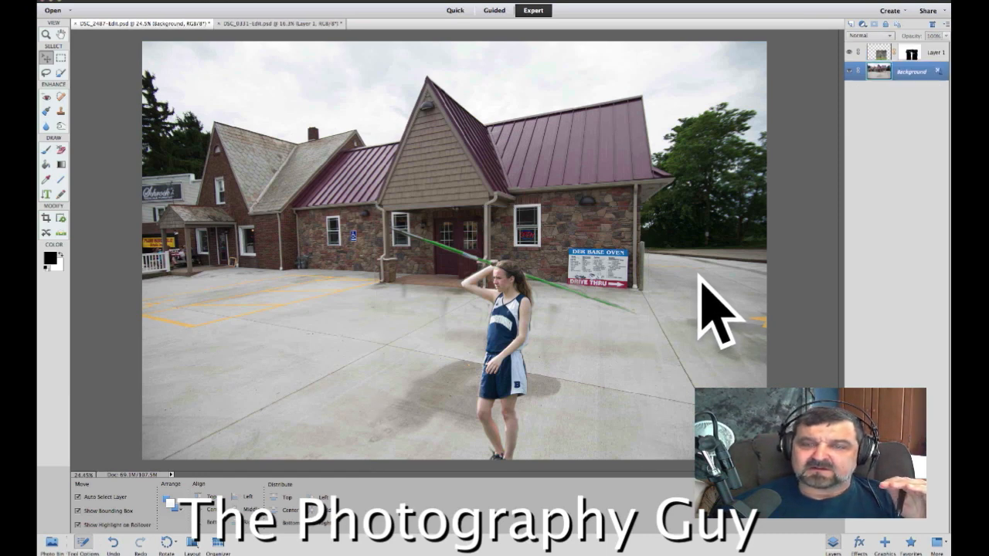